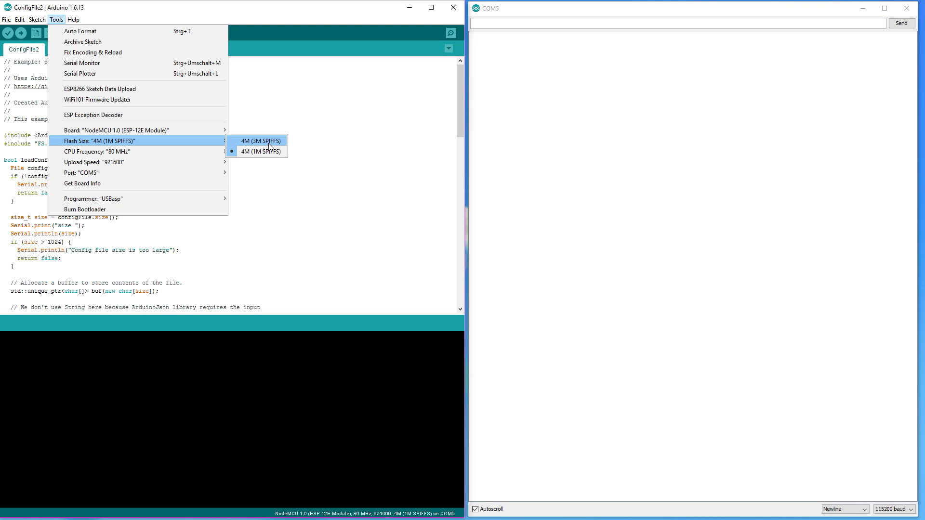
Choose the 4M (3M SPIFFS) flash size for the NodeMCU board
click(269, 141)
click(57, 20)
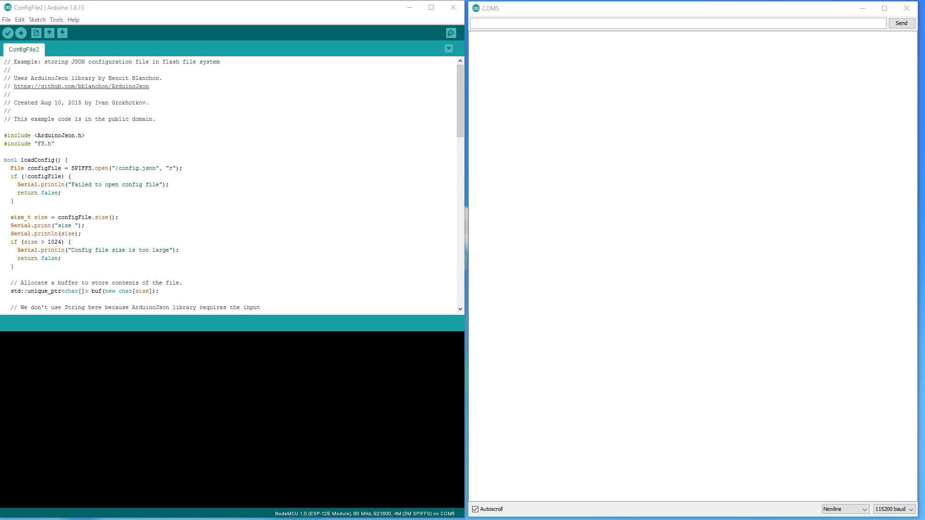
Select Generic ESP8266 Module as the board and check its 4M (1M SPIFFS) flash size
click(56, 19)
mouse_move(116, 130)
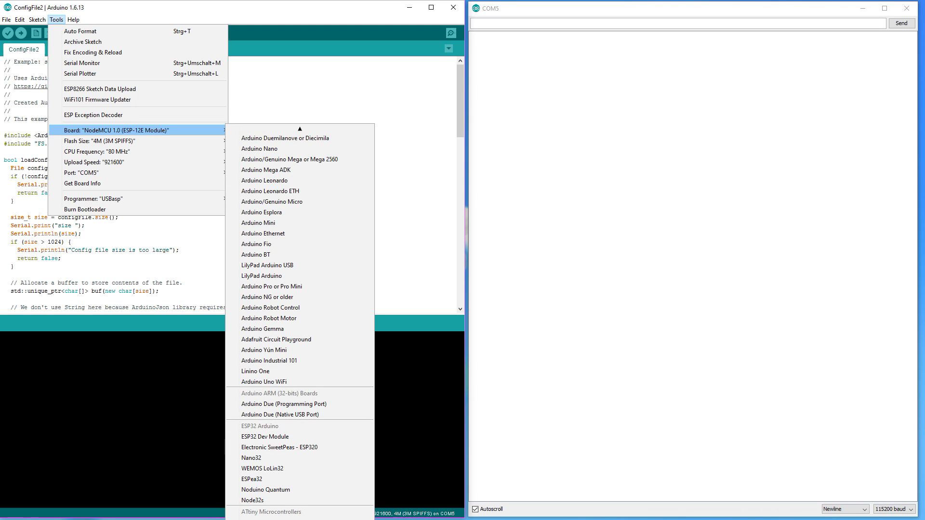
click(239, 405)
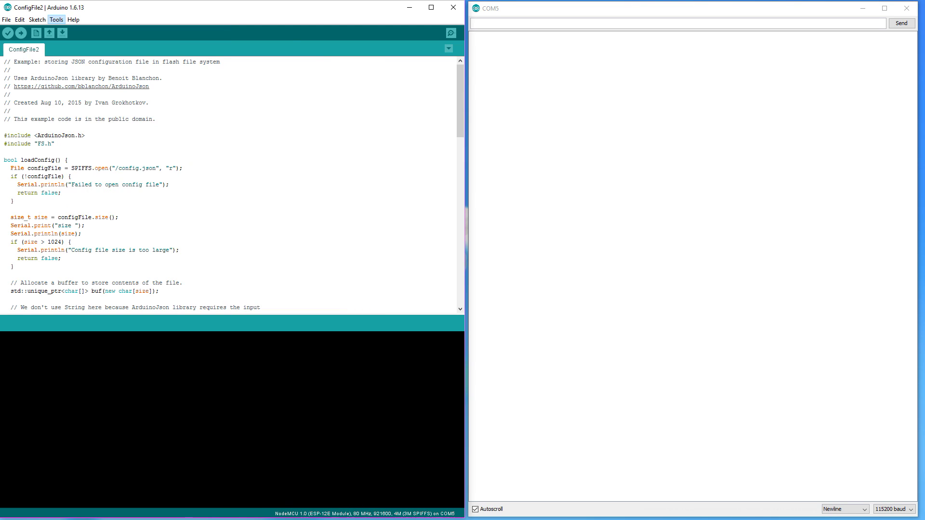
click(58, 20)
mouse_move(99, 152)
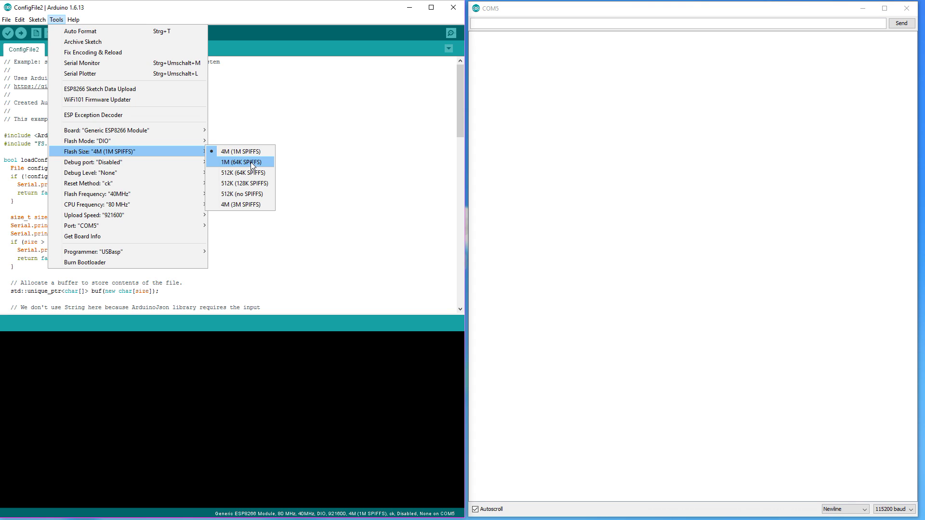
Close the Tools menu after checking the 4M (1M SPIFFS) flash size
click(337, 16)
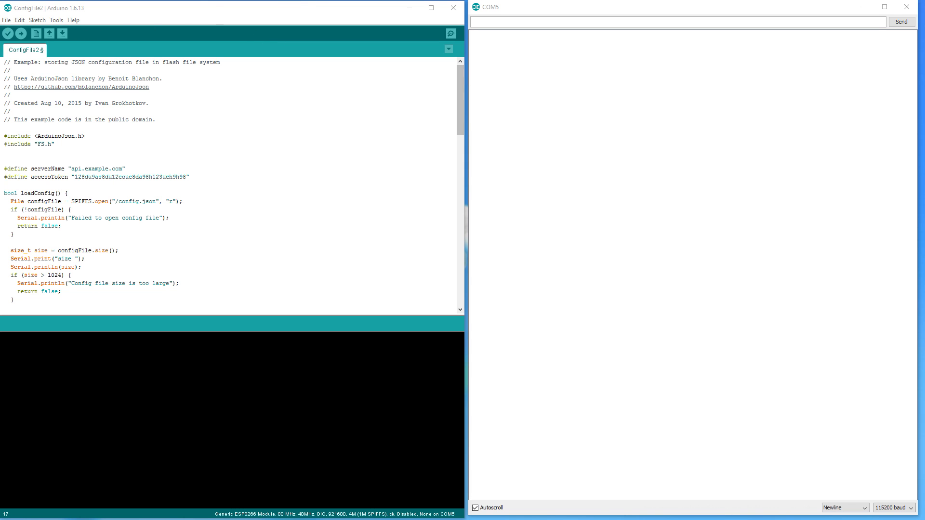
click(6, 20)
mouse_move(30, 74)
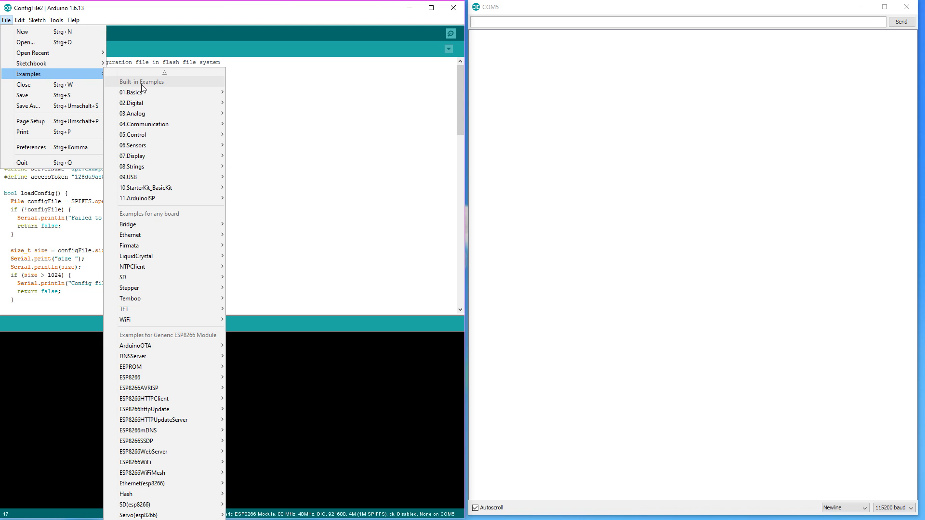
mouse_move(165, 378)
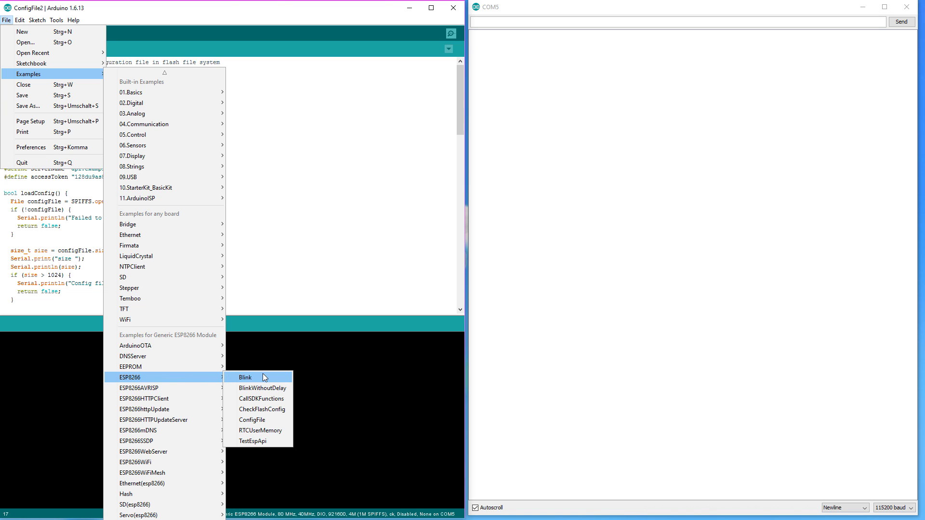
click(252, 421)
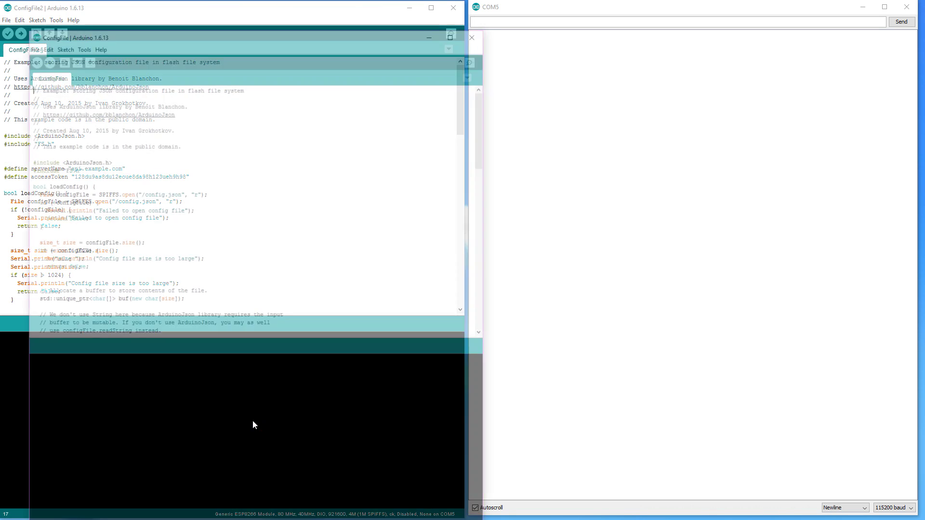
click(216, 42)
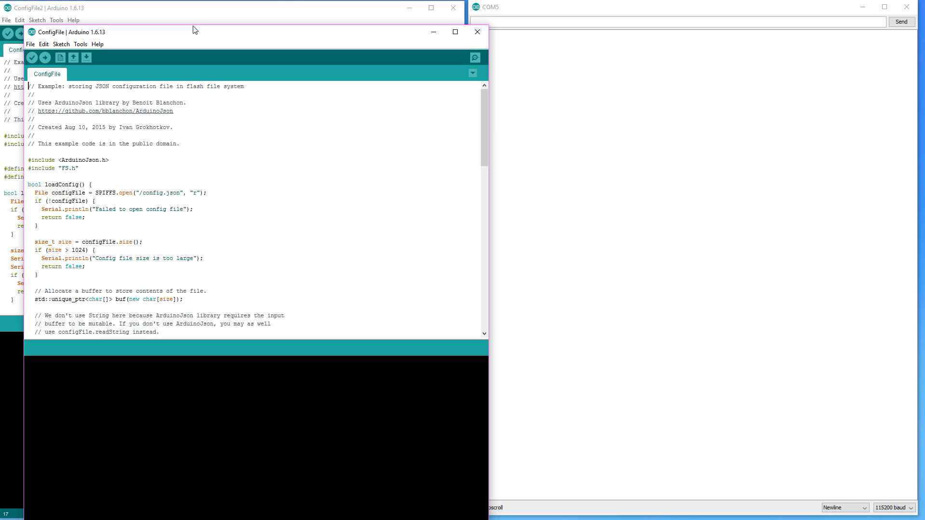
click(476, 32)
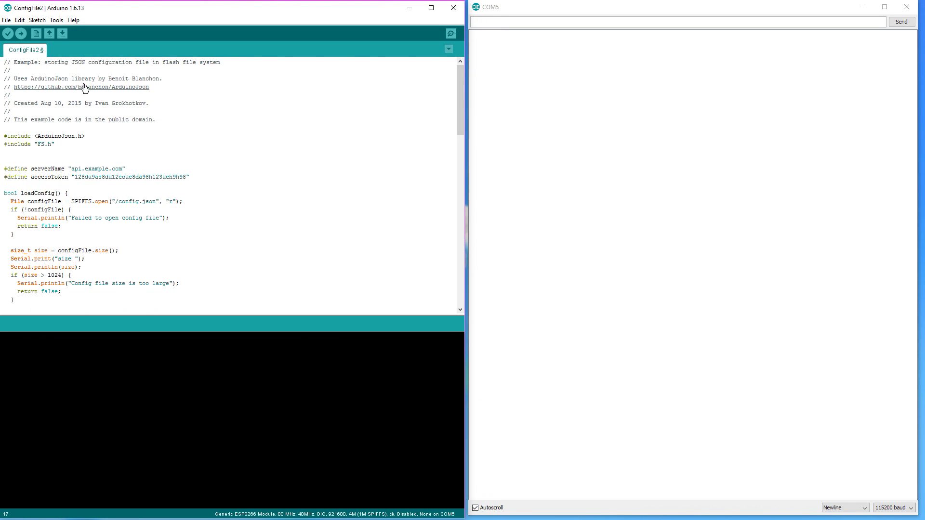
Select the serverName and accessToken define lines, then select and copy all of config.json
drag(65, 145, 3, 135)
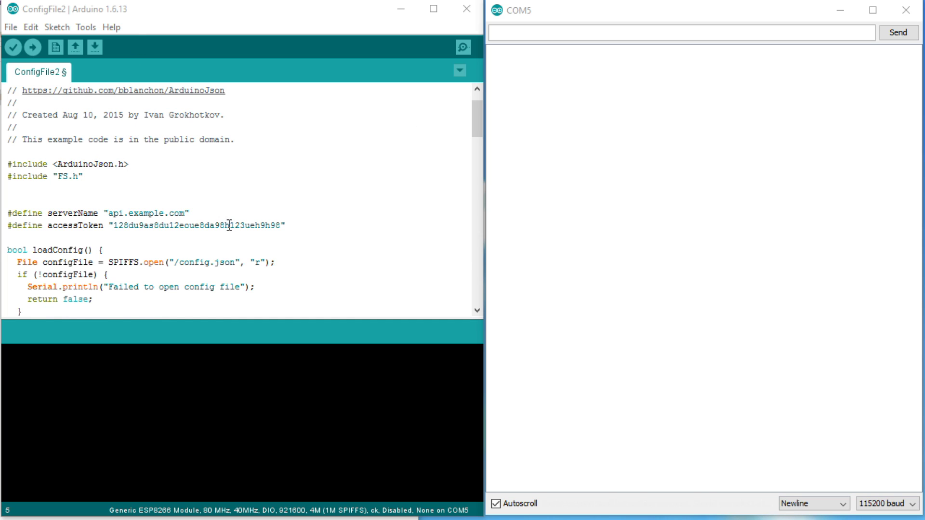
drag(306, 223, 5, 213)
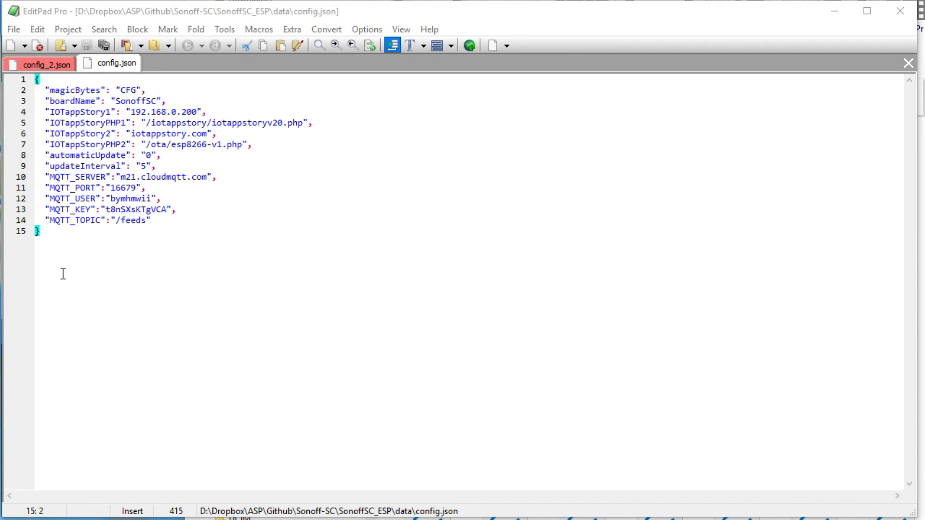
click(16, 230)
drag(15, 224, 14, 78)
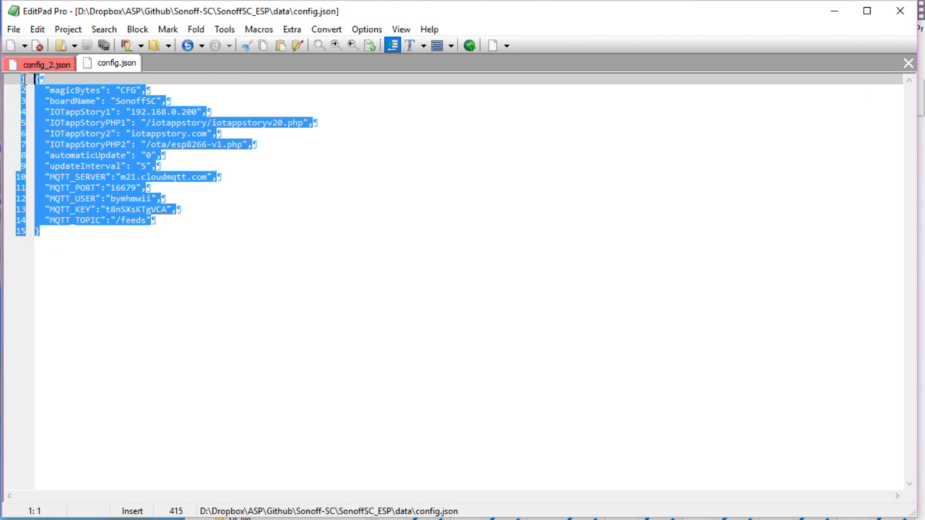
key(alt+Tab)
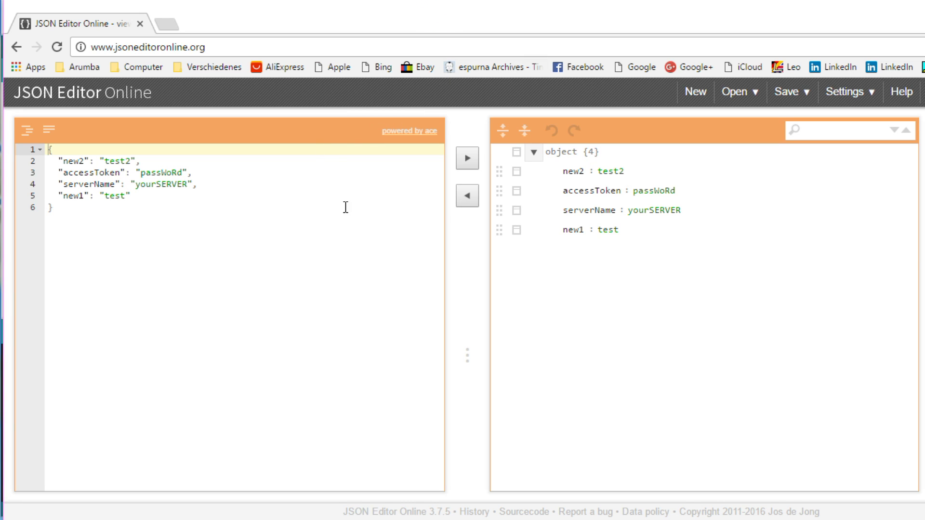
Show the JSON as text in JSON Editor Online and delete the closing brace on line 6
click(467, 196)
click(142, 226)
key(BackSpace)
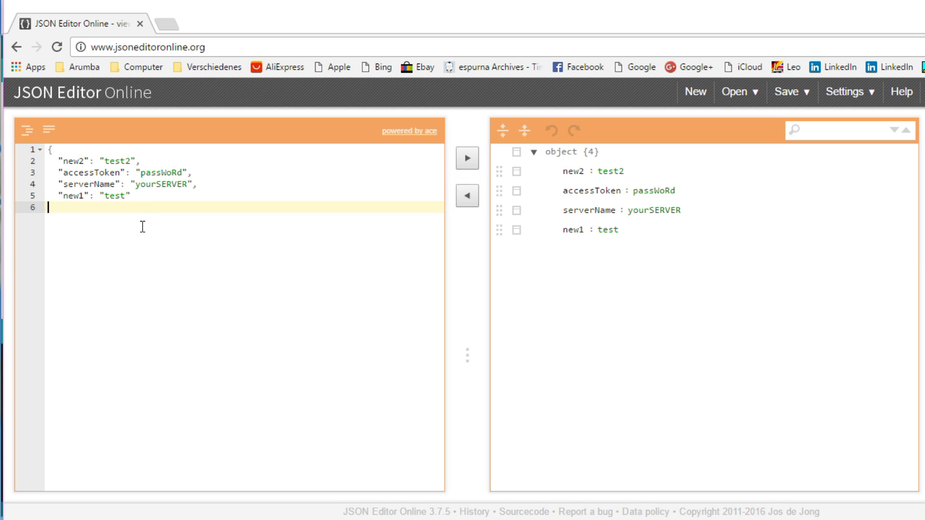
click(110, 195)
click(89, 209)
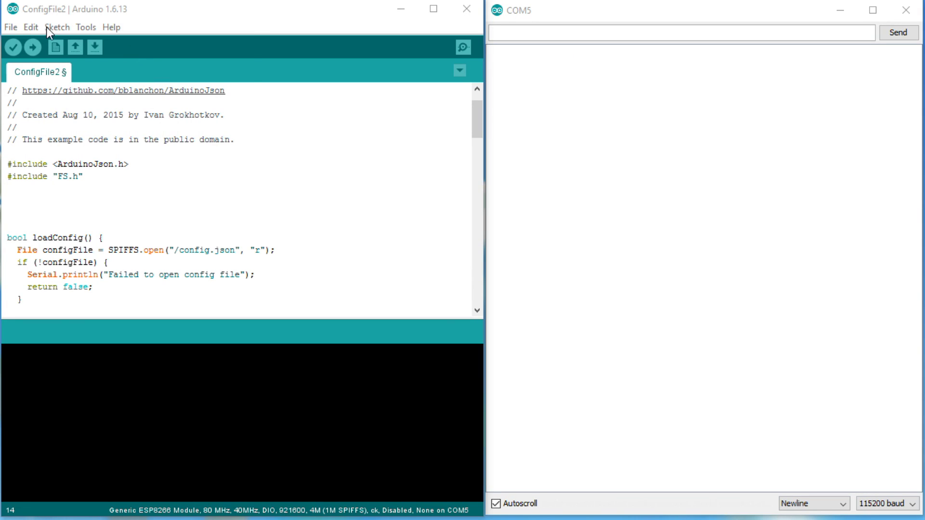
click(55, 28)
click(309, 95)
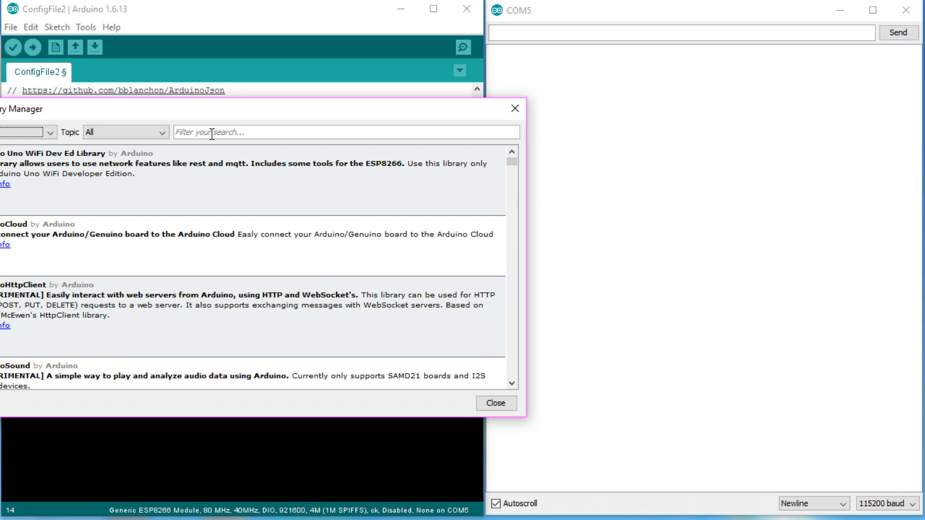
click(209, 132)
text(json)
click(165, 161)
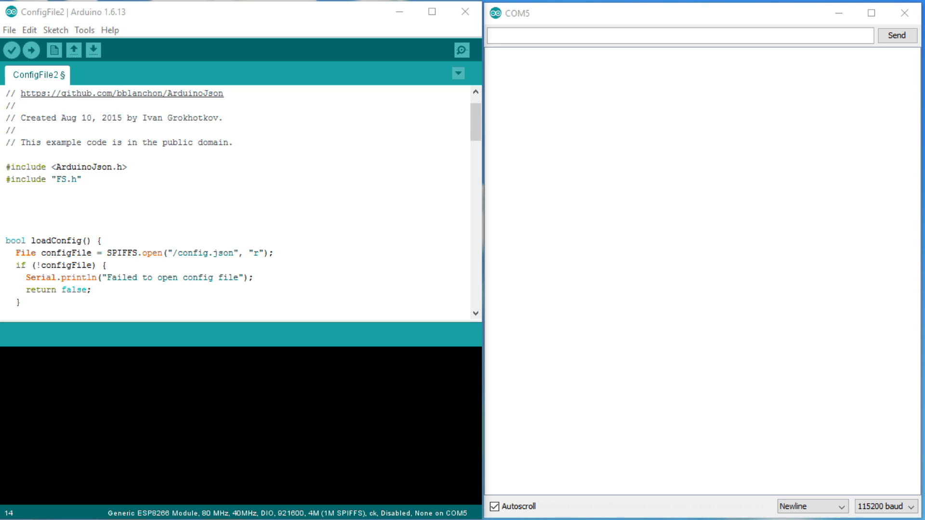
Run ESP8266 Sketch Data Upload and agree to create an empty SPIFFS image
click(84, 30)
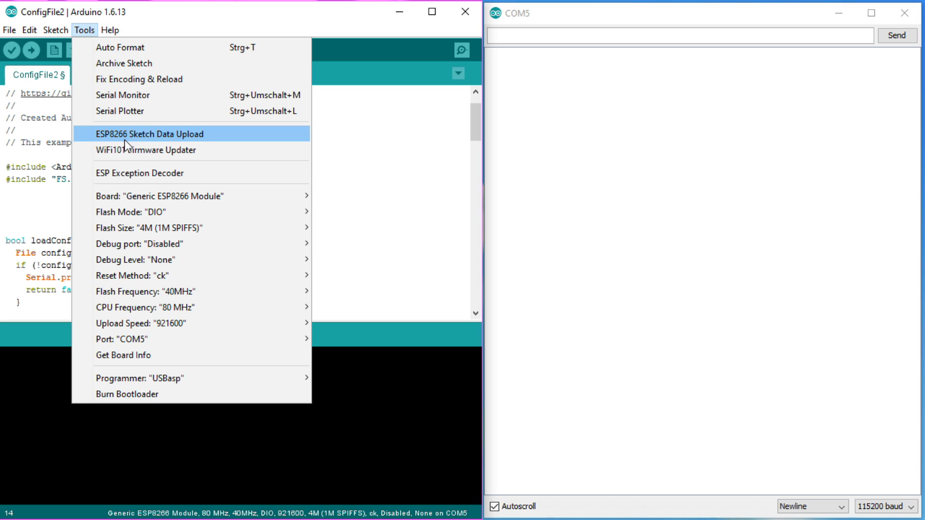
key(Escape)
click(85, 30)
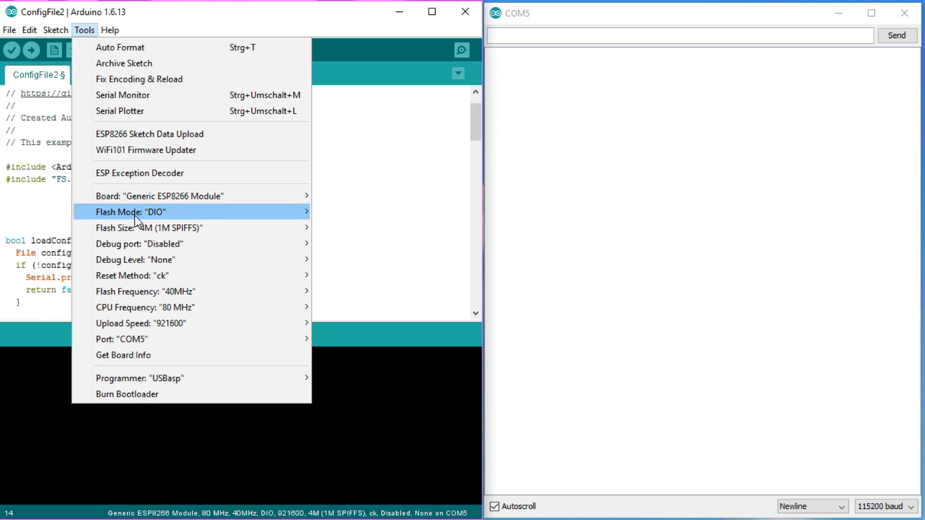
click(133, 134)
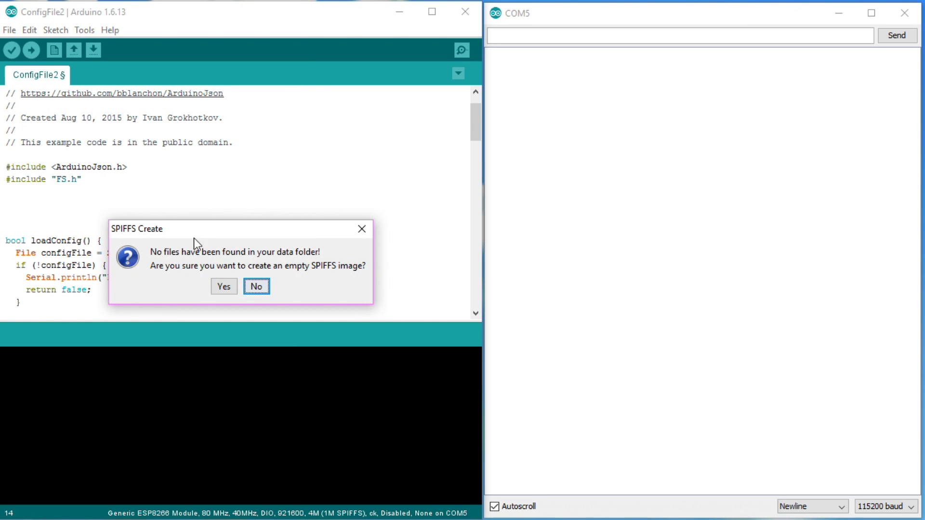
click(224, 286)
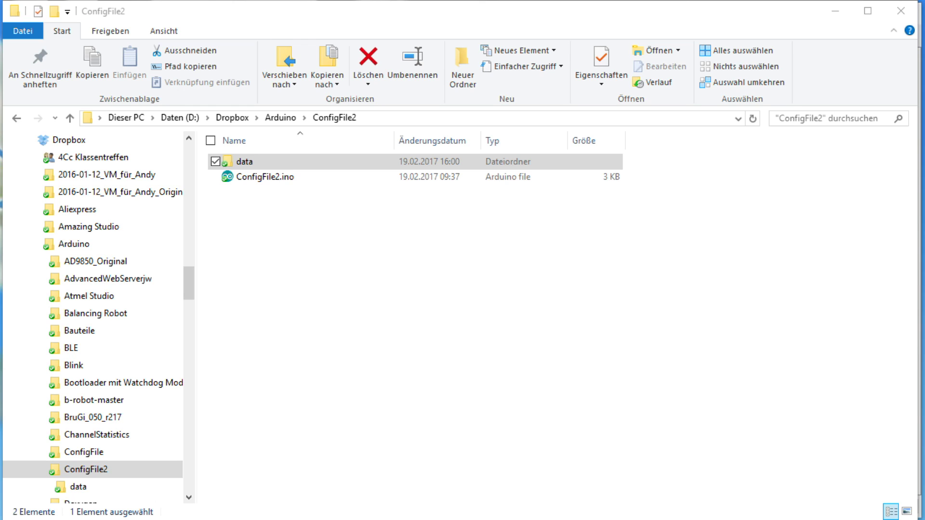
Open config.json from the data folder of the ConfigFile2 sketch
double_click(243, 160)
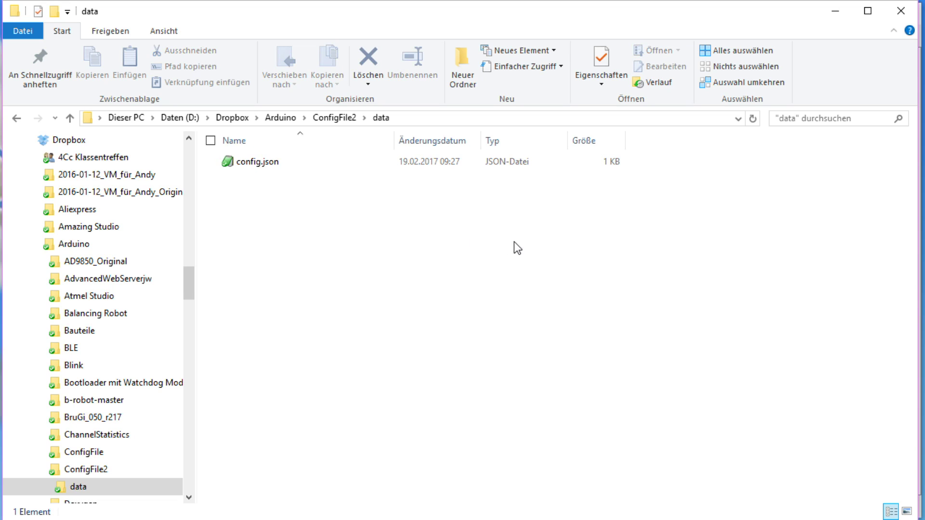
click(338, 118)
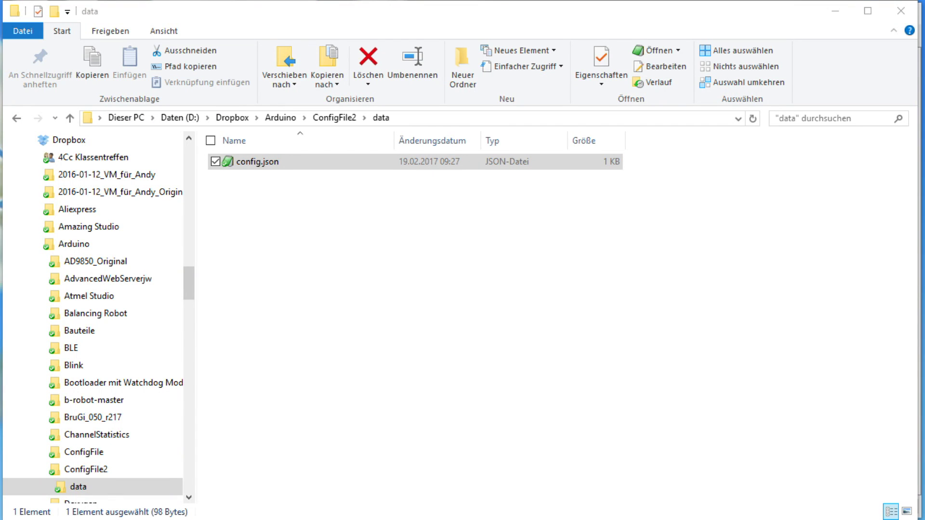
click(261, 165)
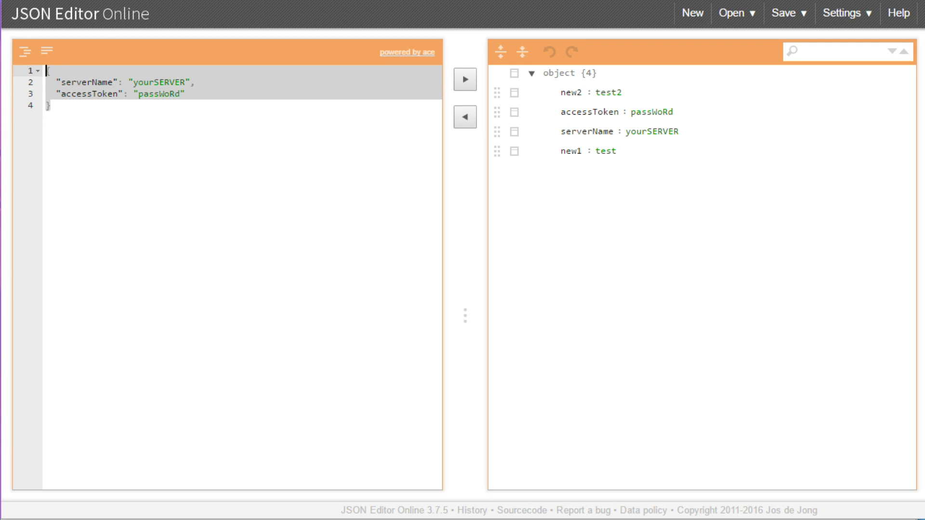
Paste the serverName and accessToken JSON into config.json, save it, and close EditPad Pro
key(ctrl+v)
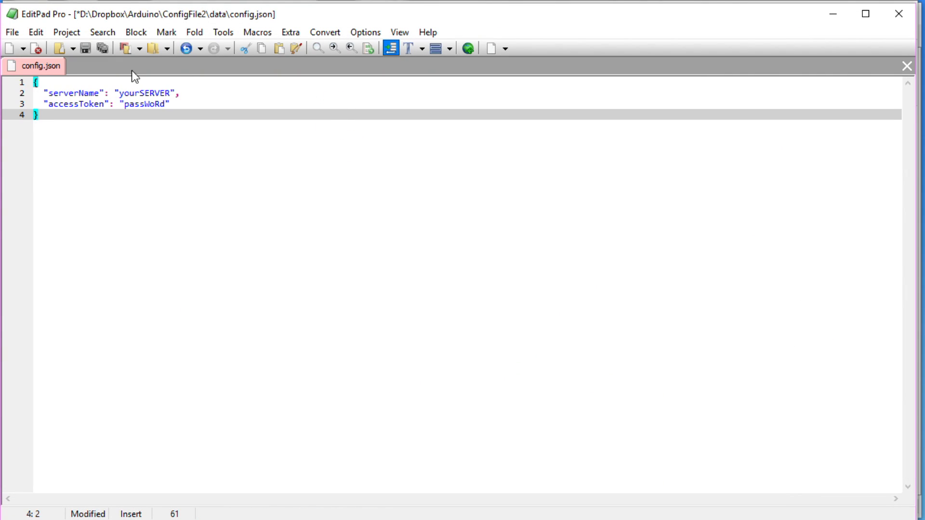
click(86, 47)
click(898, 14)
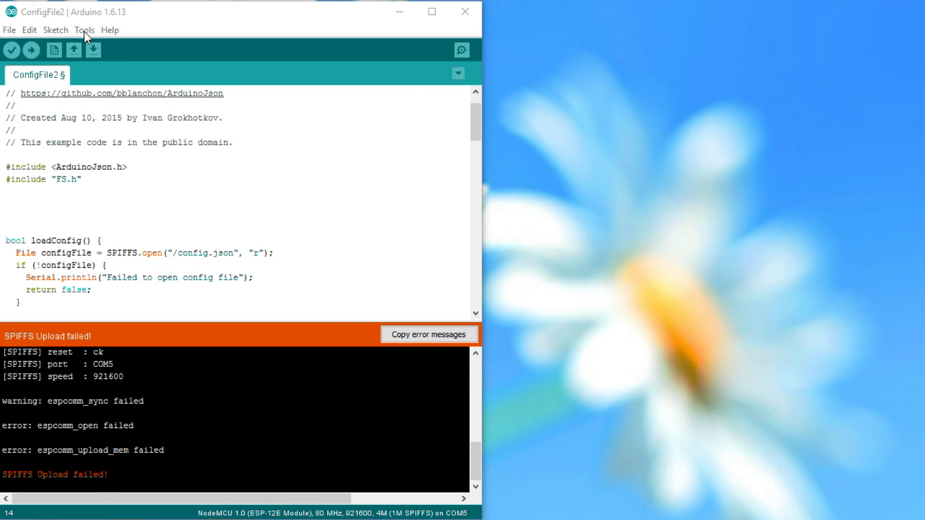
Run ESP8266 Sketch Data Upload to send the config.json SPIFFS image to the NodeMCU
click(84, 29)
click(125, 134)
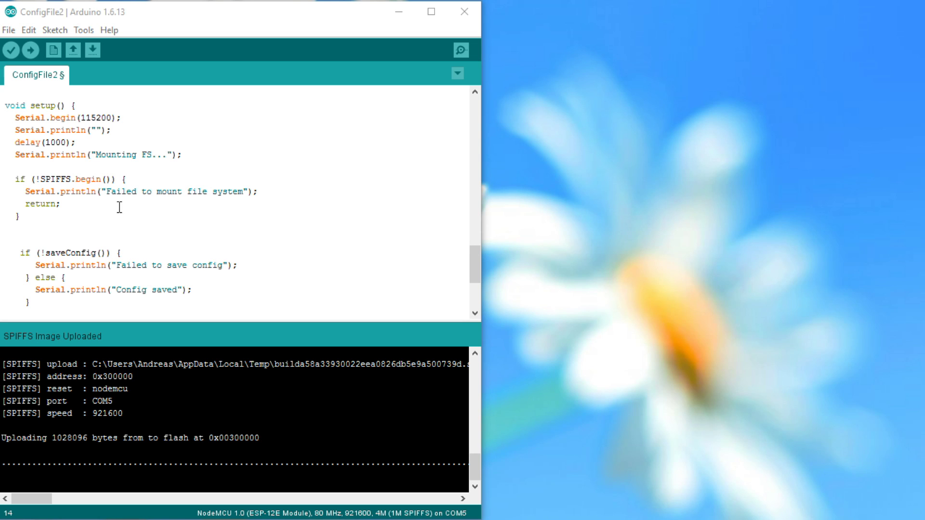
Highlight the SPIFFS.begin() mount check, the saveConfig call and the loadConfig check in setup
drag(41, 179, 116, 179)
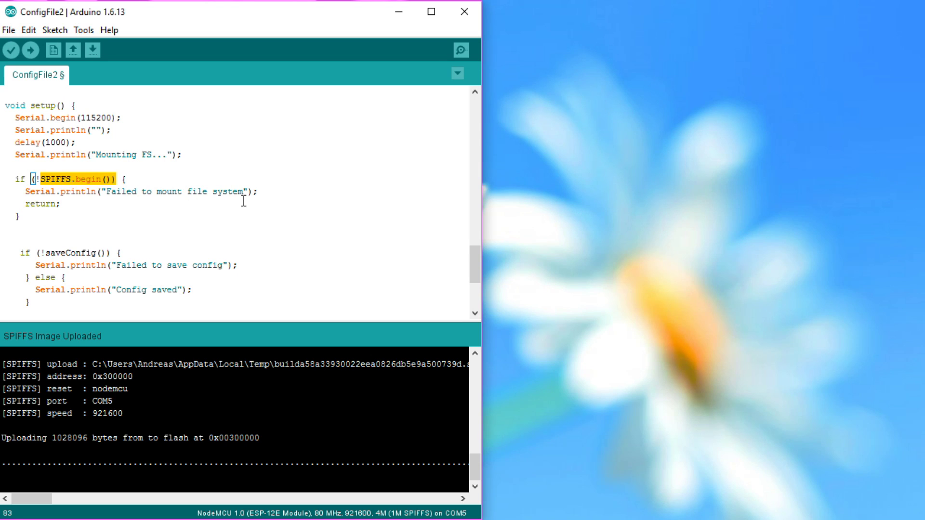
click(186, 192)
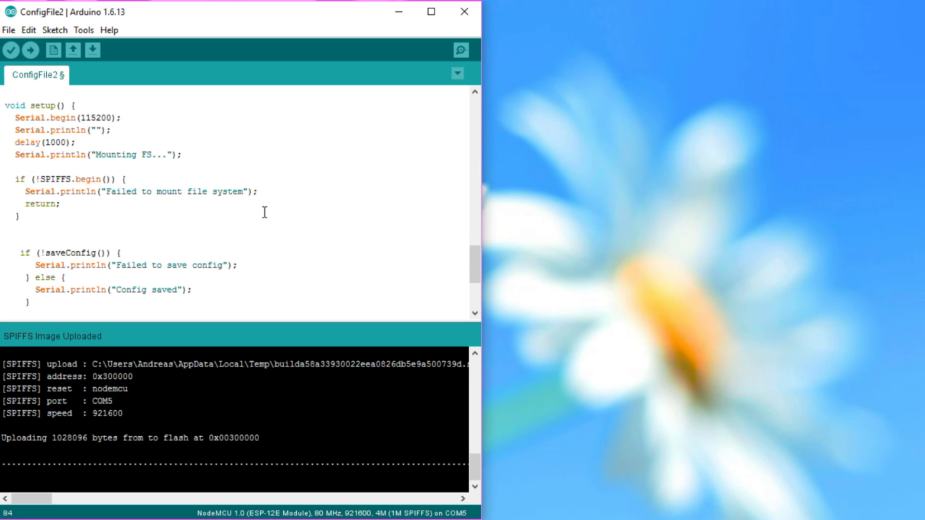
scroll(156, 216, down, 1)
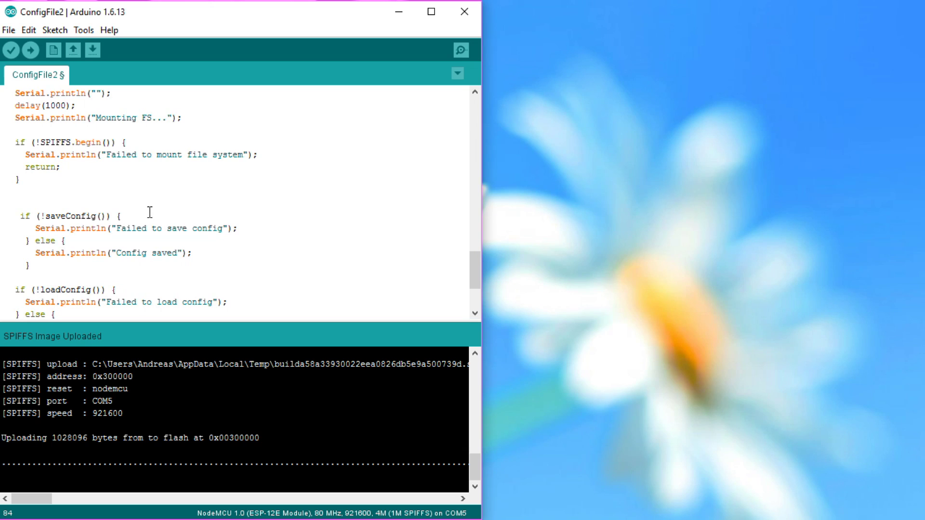
scroll(150, 212, down, 1)
drag(103, 179, 22, 179)
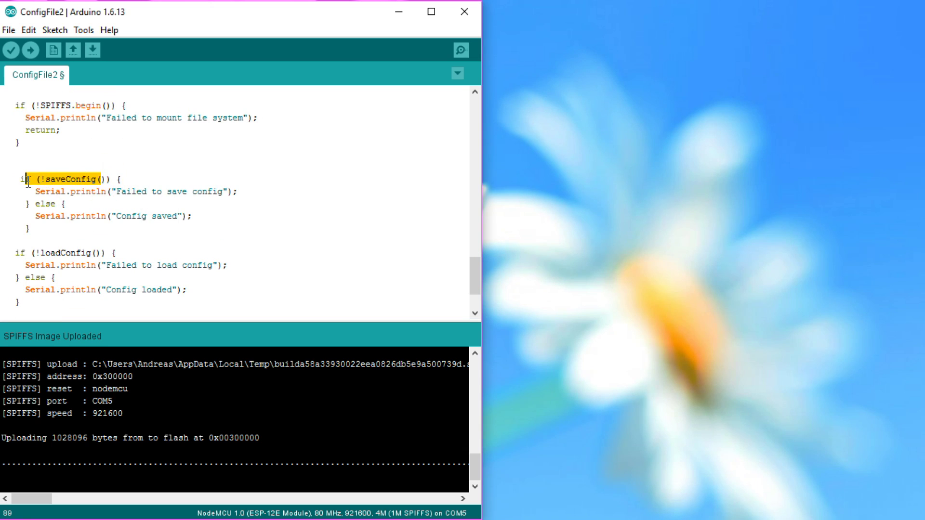
drag(123, 253, 15, 253)
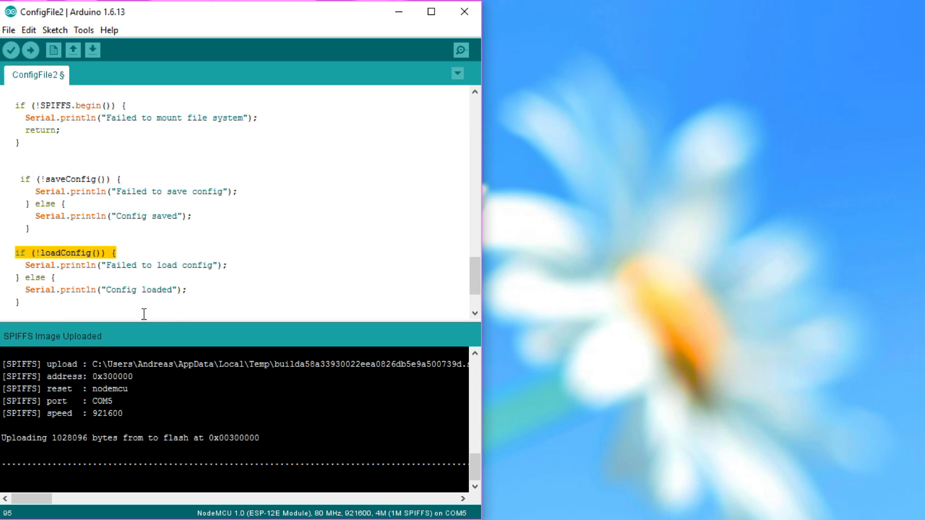
Wrap the saveConfig if-block in /* */ comments and return to loadConfig()
click(192, 262)
click(6, 165)
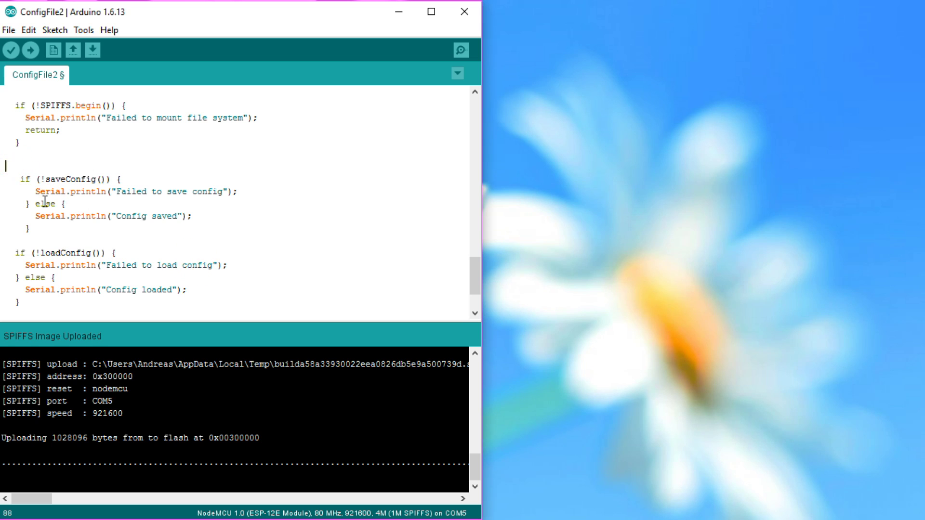
text(/*)
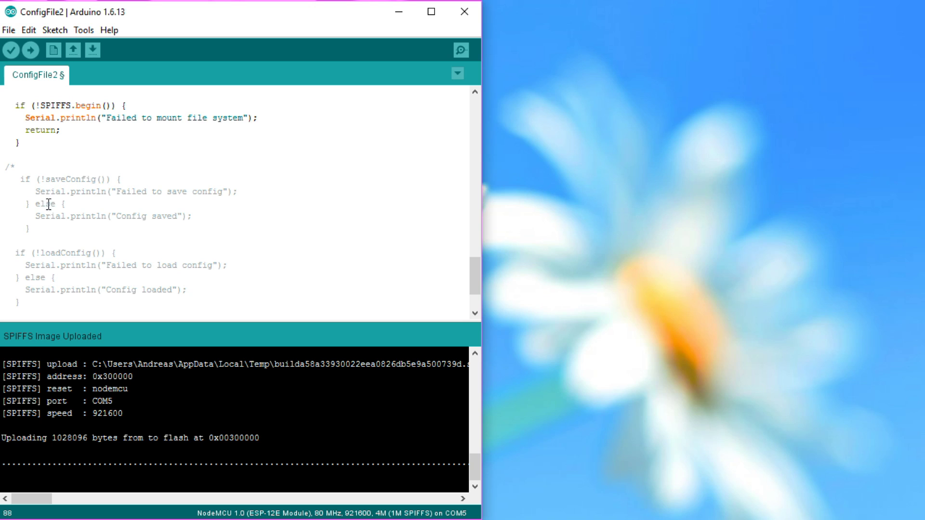
click(32, 236)
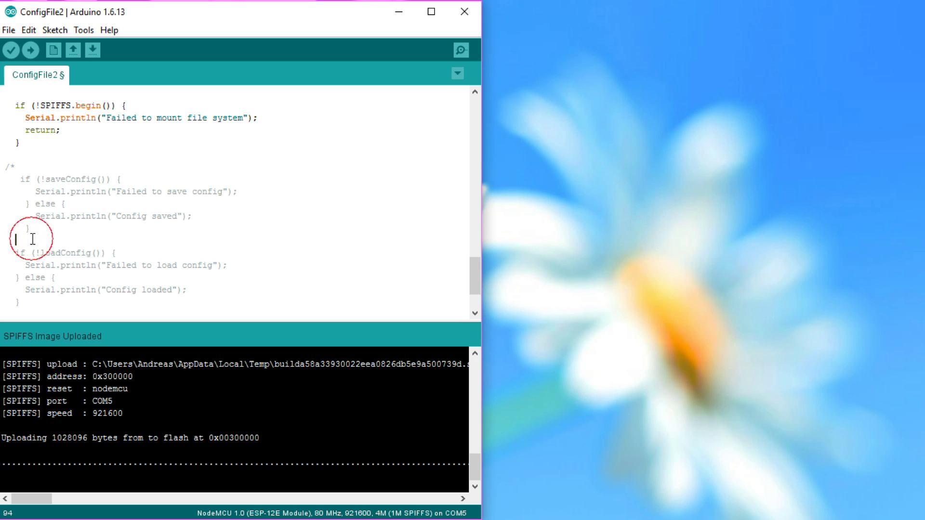
text(*/)
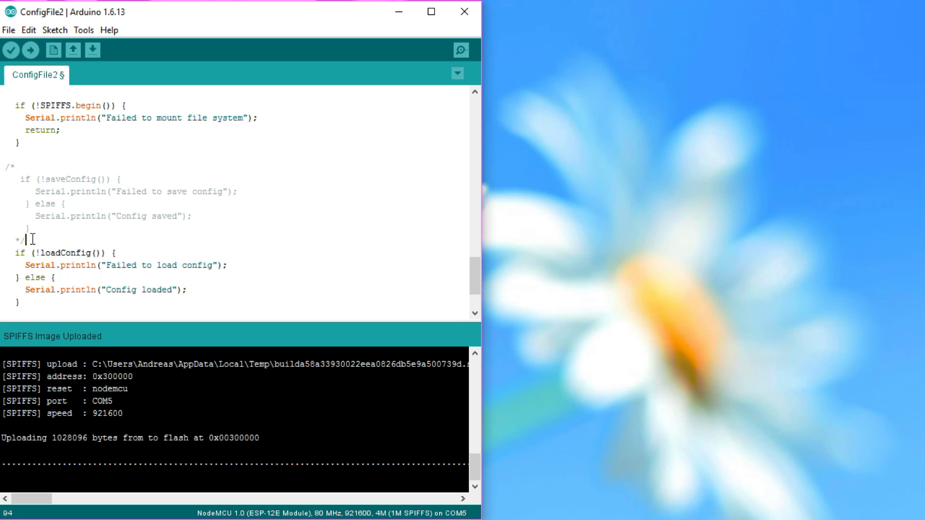
scroll(43, 242, down, 2)
key(Page_Up)
key(Page_Up)
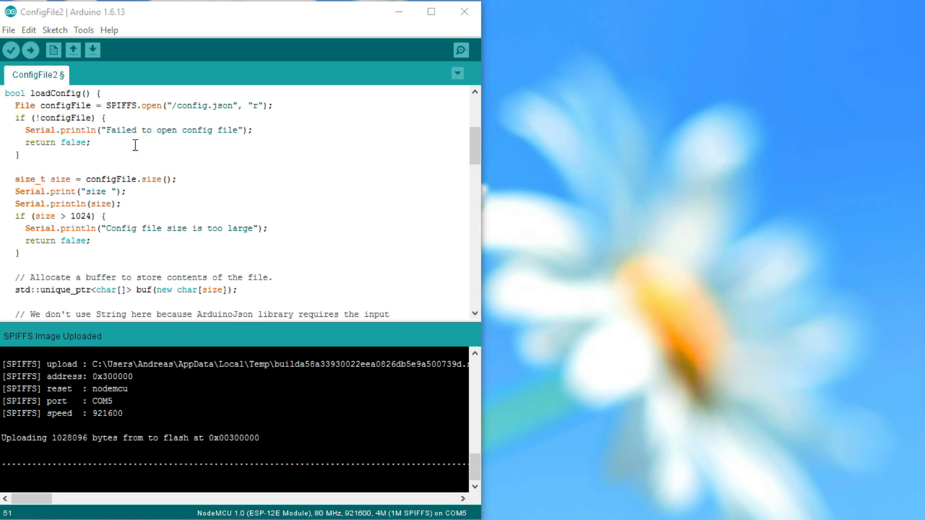
click(275, 106)
drag(274, 106, 5, 105)
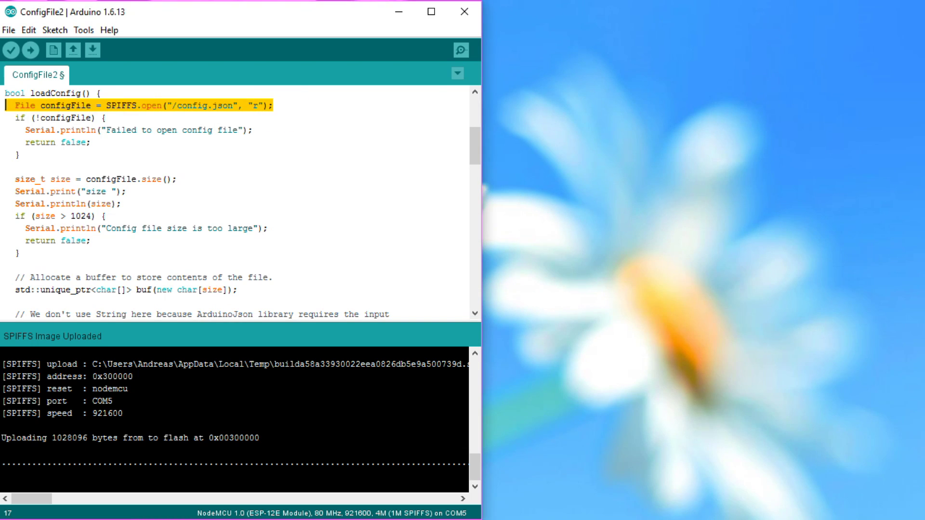
click(239, 116)
drag(279, 106, 243, 106)
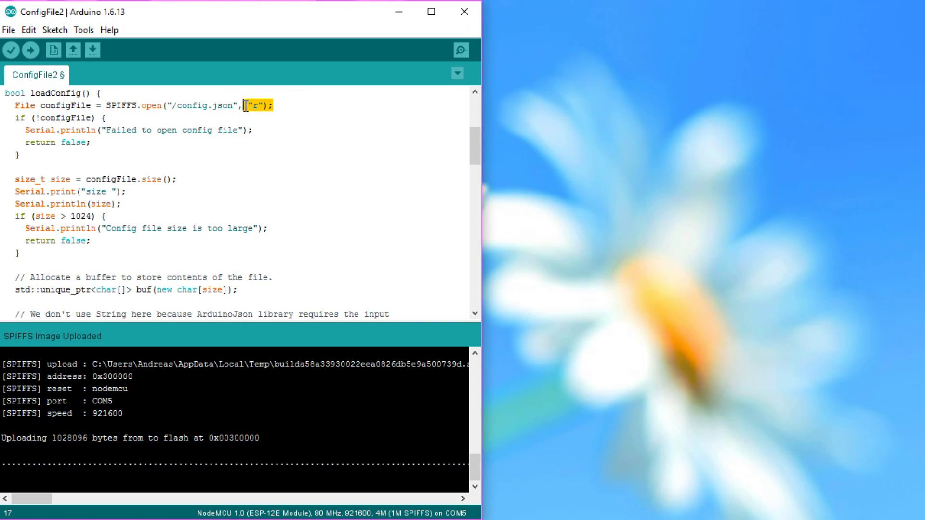
click(271, 149)
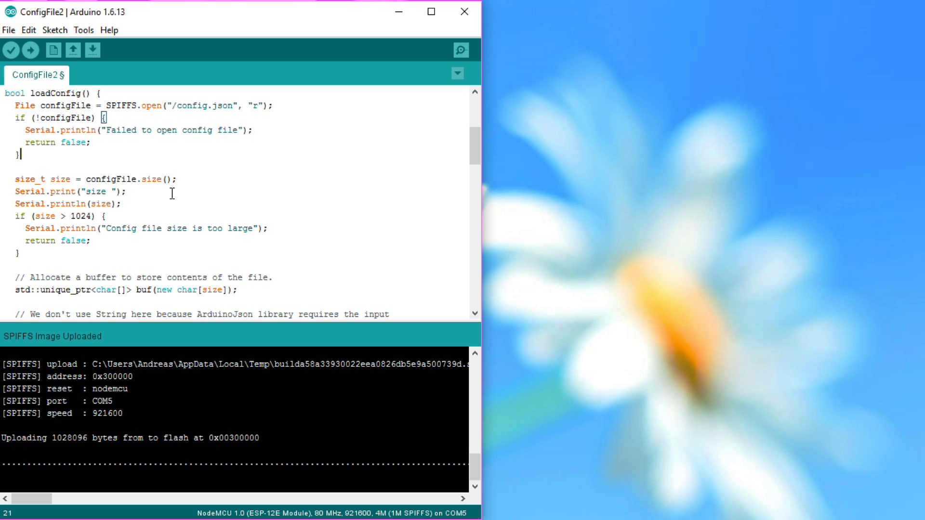
click(114, 215)
drag(113, 216, 6, 216)
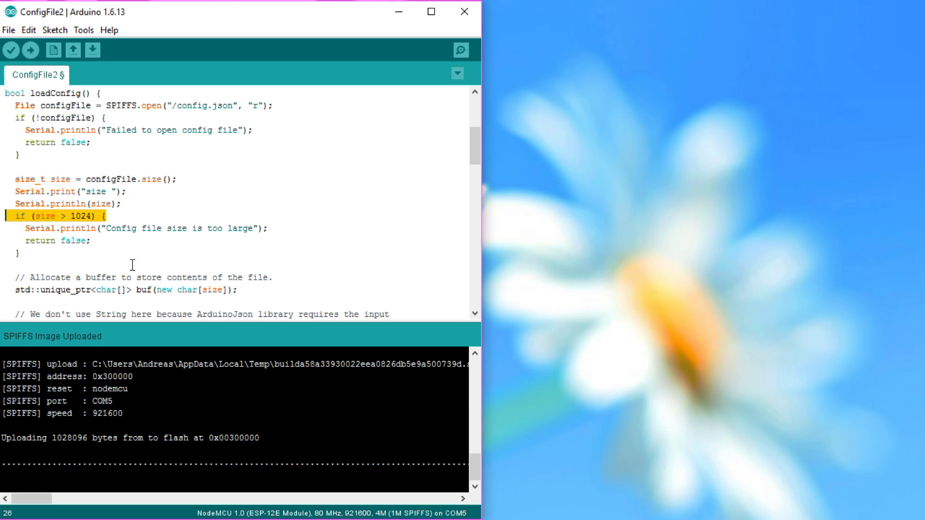
click(180, 240)
scroll(180, 240, down, 1)
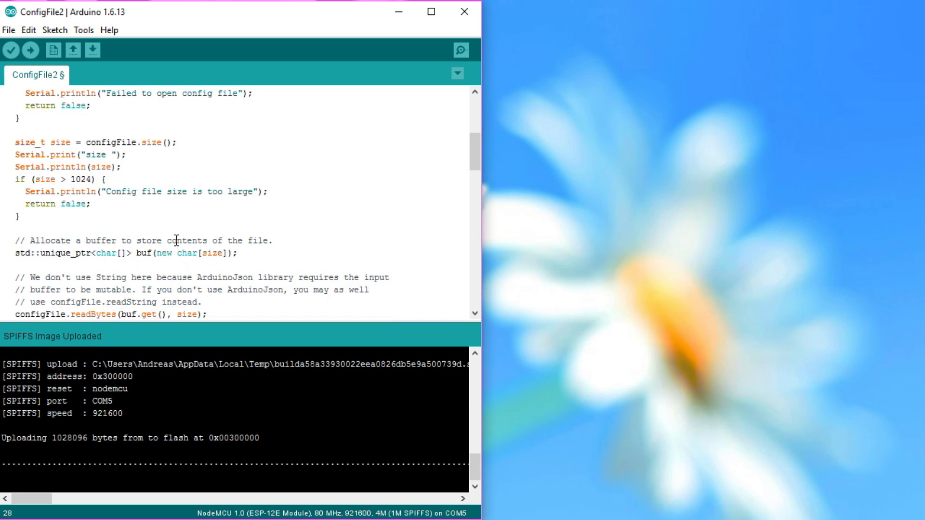
scroll(180, 240, down, 1)
scroll(177, 241, down, 1)
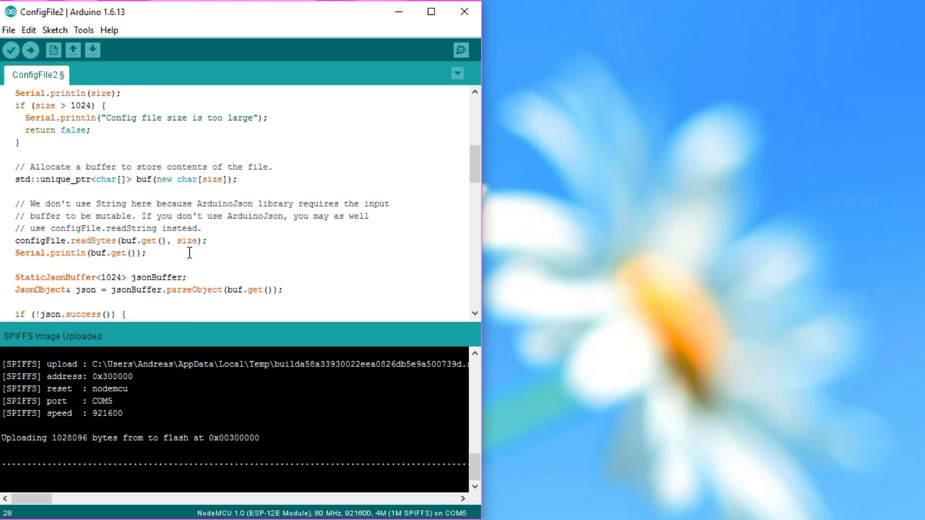
mouse_move(189, 253)
mouse_down()
mouse_move(9, 230)
mouse_move(4, 179)
mouse_up()
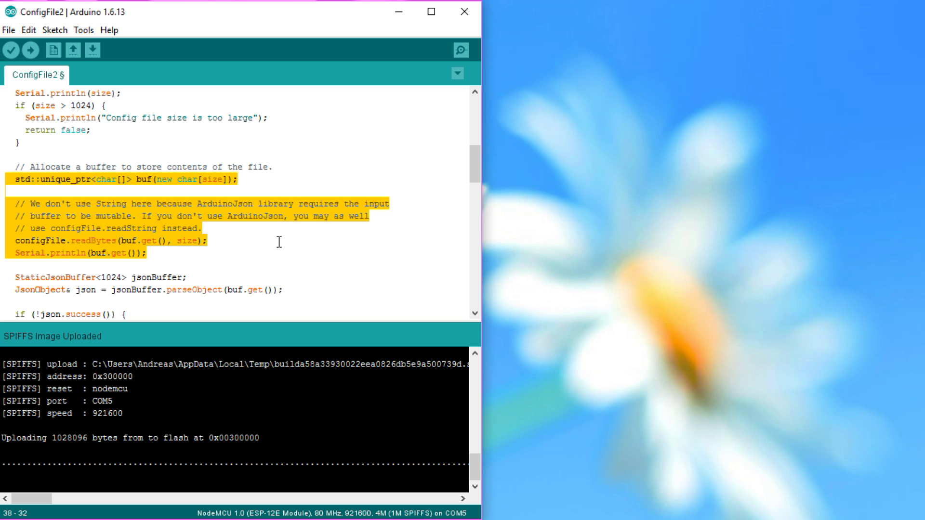
click(228, 243)
drag(187, 255, 5, 252)
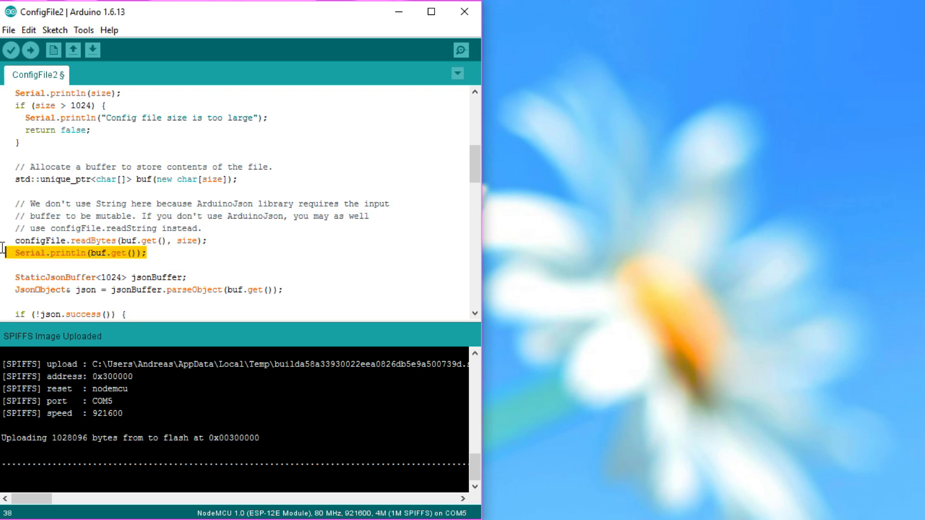
click(230, 240)
scroll(250, 239, down, 2)
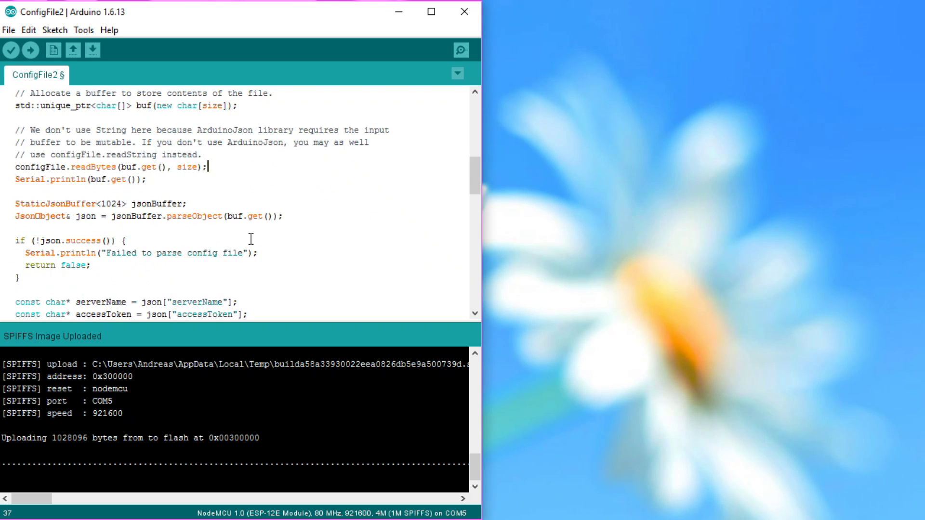
scroll(250, 235, down, 1)
drag(294, 179, 7, 180)
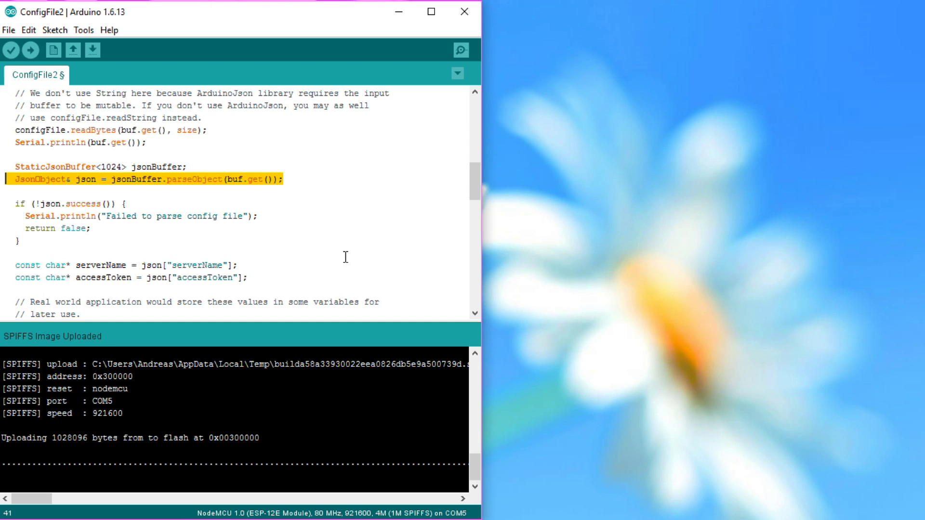
click(304, 197)
scroll(330, 210, down, 2)
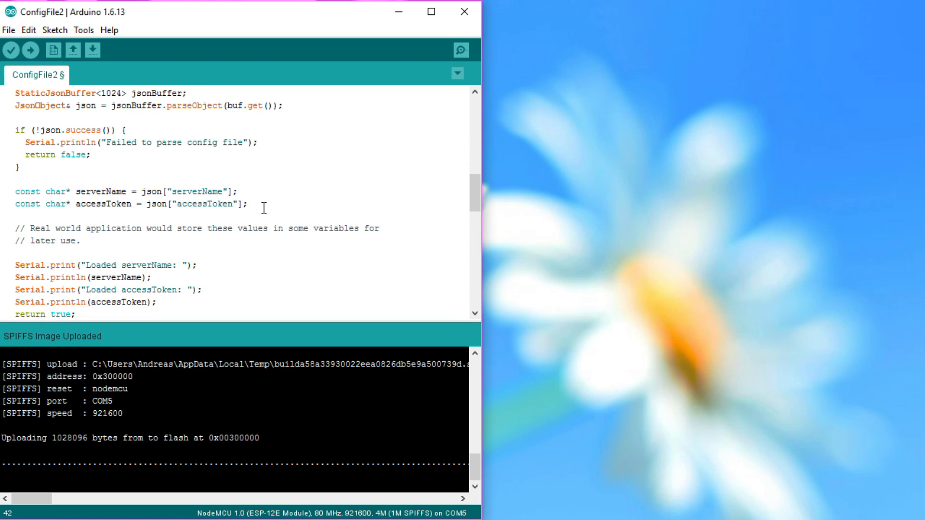
drag(194, 94, 6, 94)
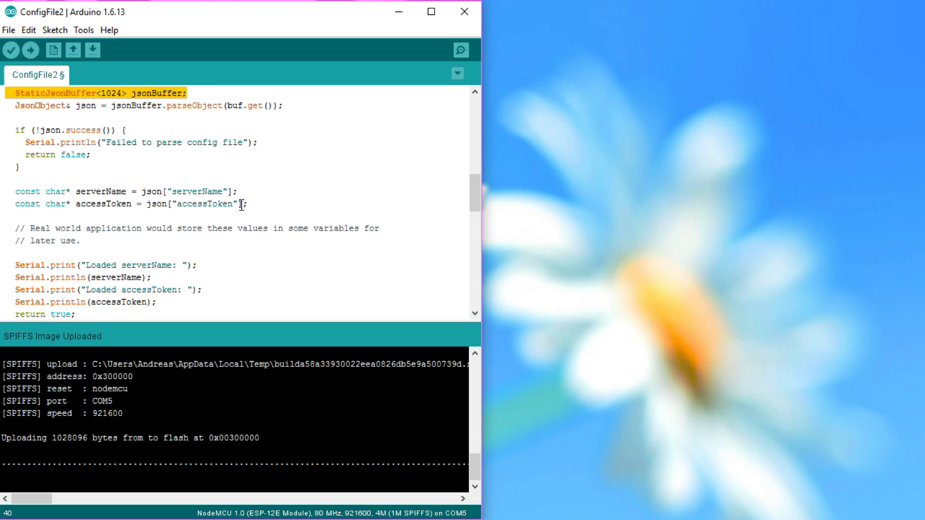
click(262, 181)
drag(259, 208, 6, 192)
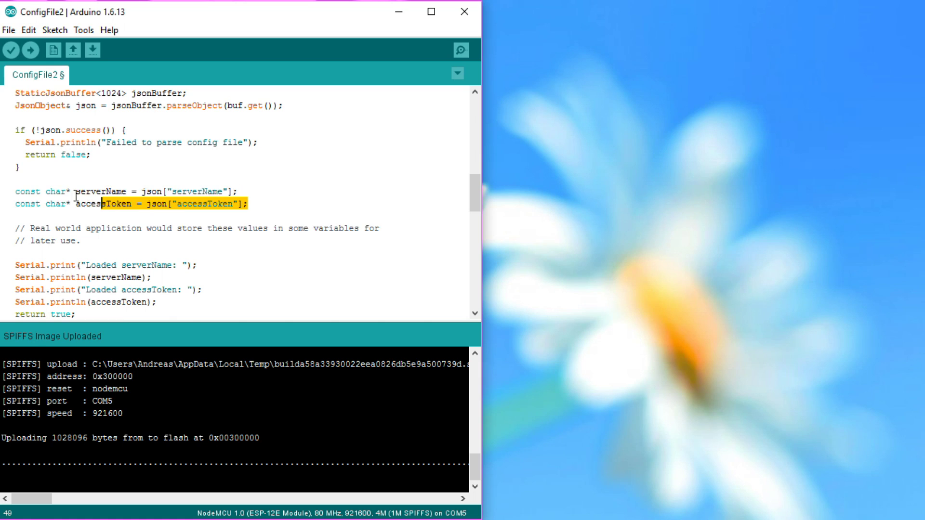
click(149, 228)
double_click(213, 192)
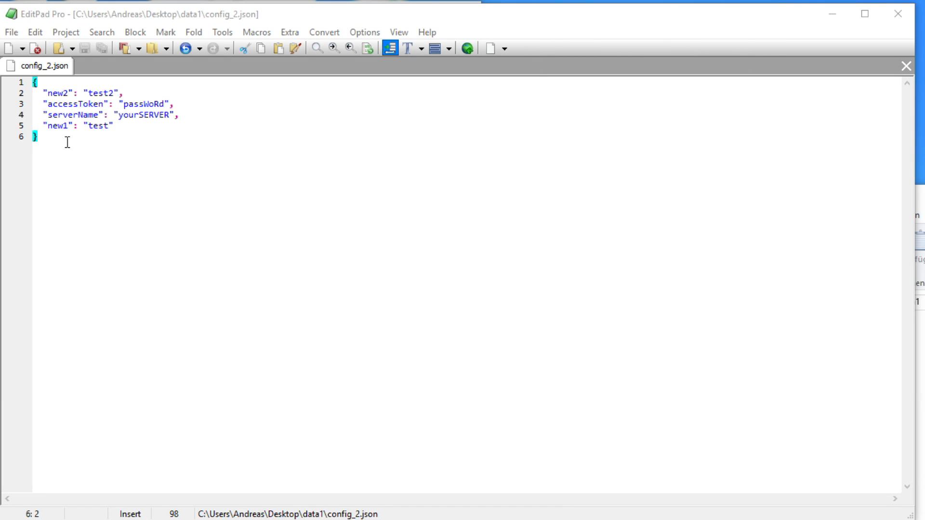
Highlight lines 1–5 of config_2.json in EditPad Pro, then deselect them
drag(137, 128, 13, 86)
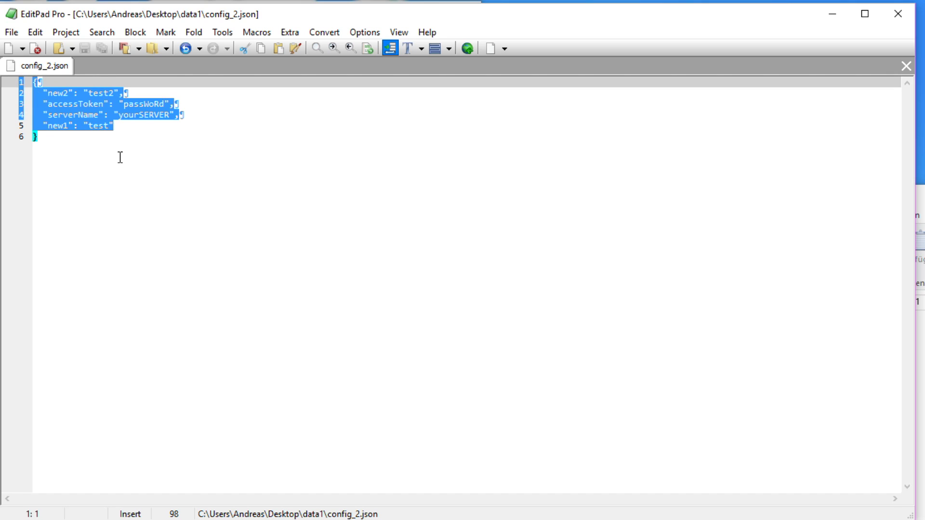
click(139, 207)
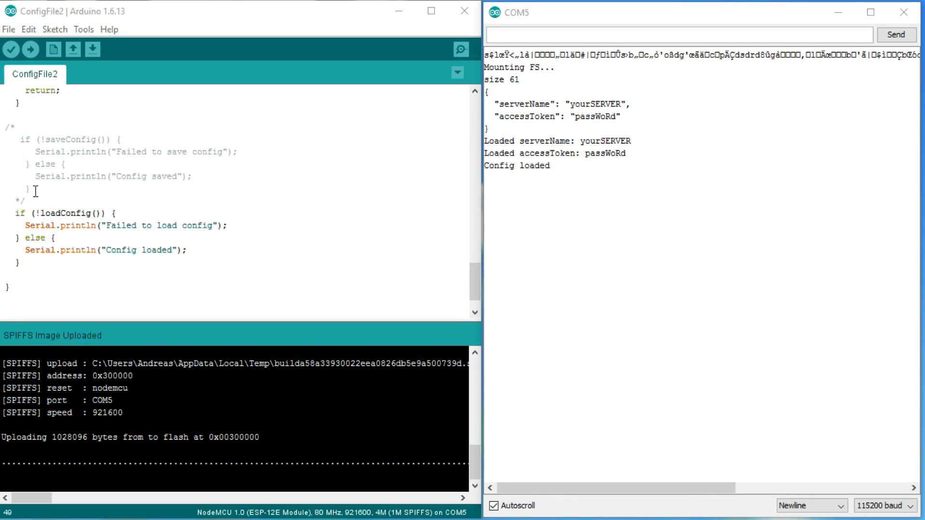
Remove the /* and */ markers around the saveConfig block and upload the sketch
click(26, 200)
key(BackSpace)
key(BackSpace)
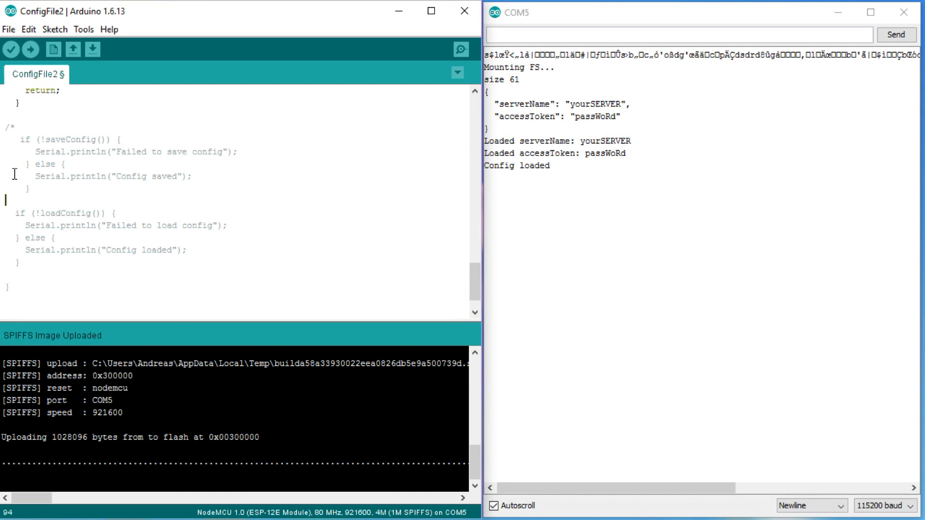
click(27, 127)
key(BackSpace)
key(BackSpace)
key(BackSpace)
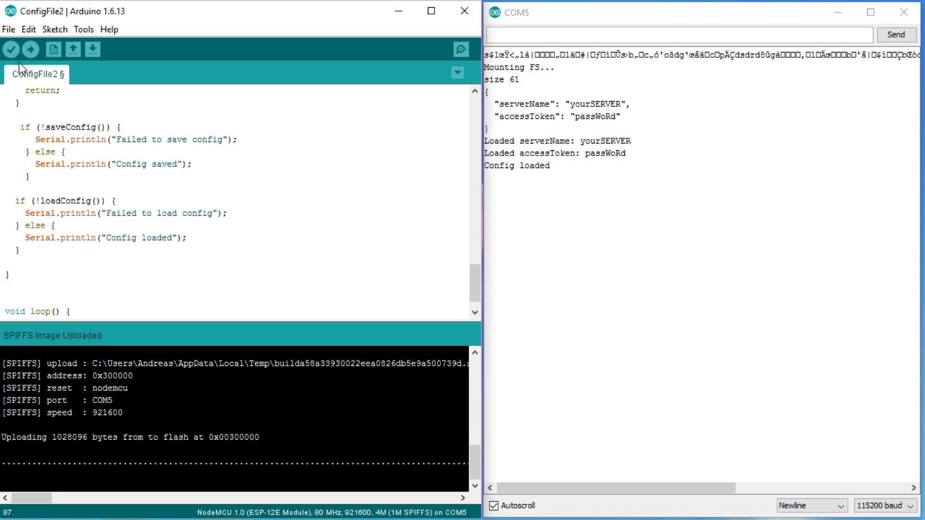
click(29, 48)
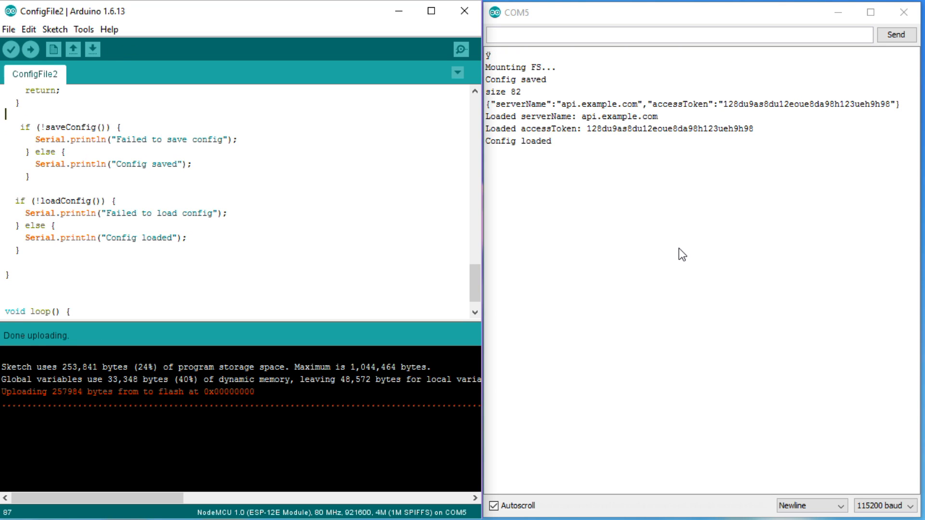